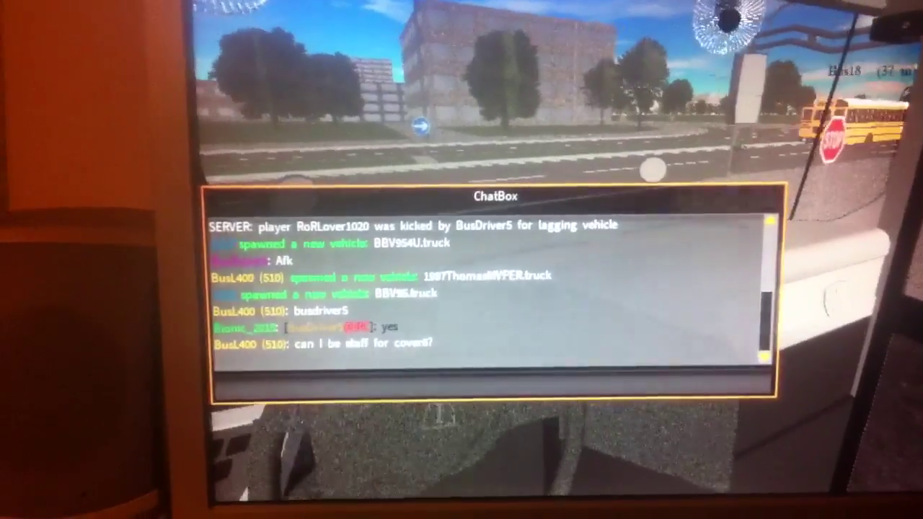
pyautogui.press('/')
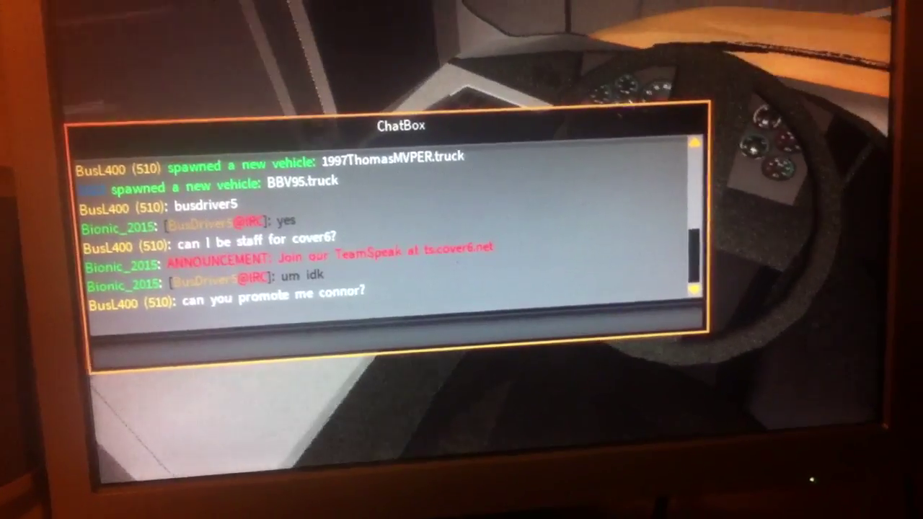
pyautogui.press('Escape')
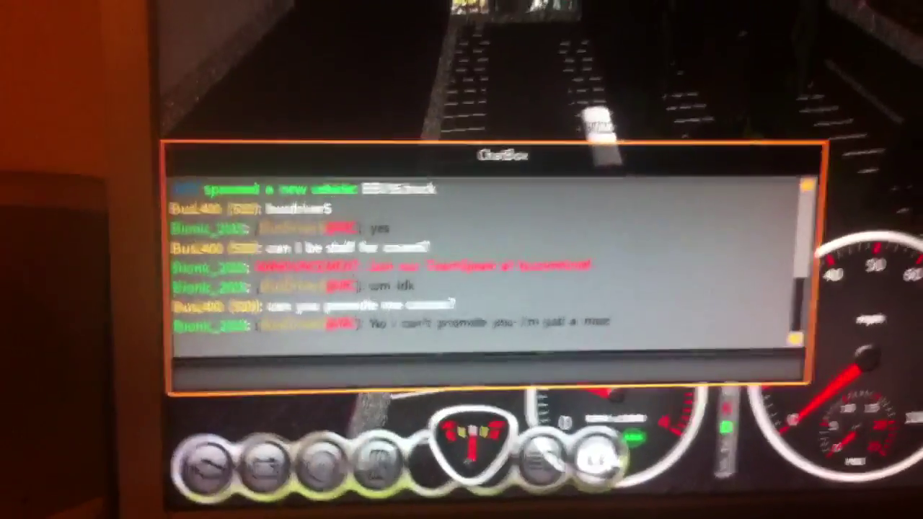
pyautogui.press('Escape')
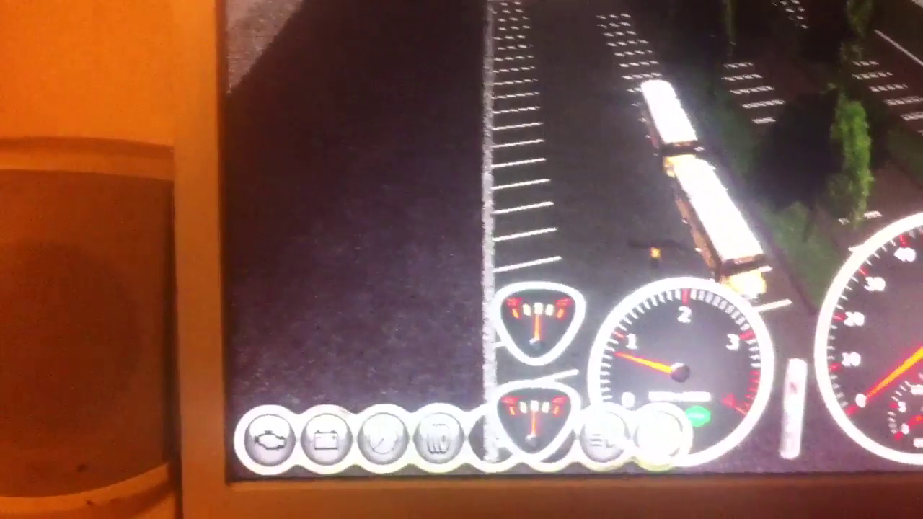